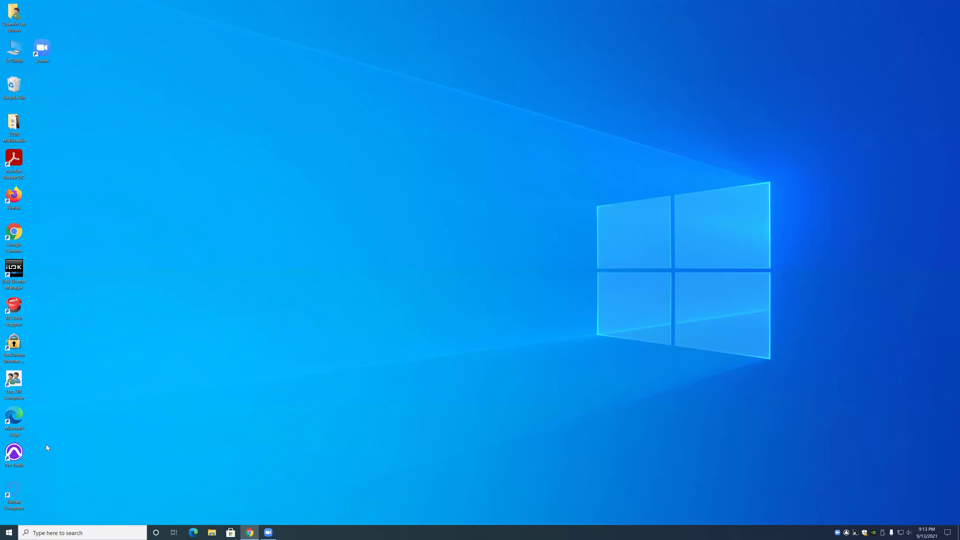
# Launch Pro Tools from its desktop shortcut
pyautogui.doubleClick(21, 453)
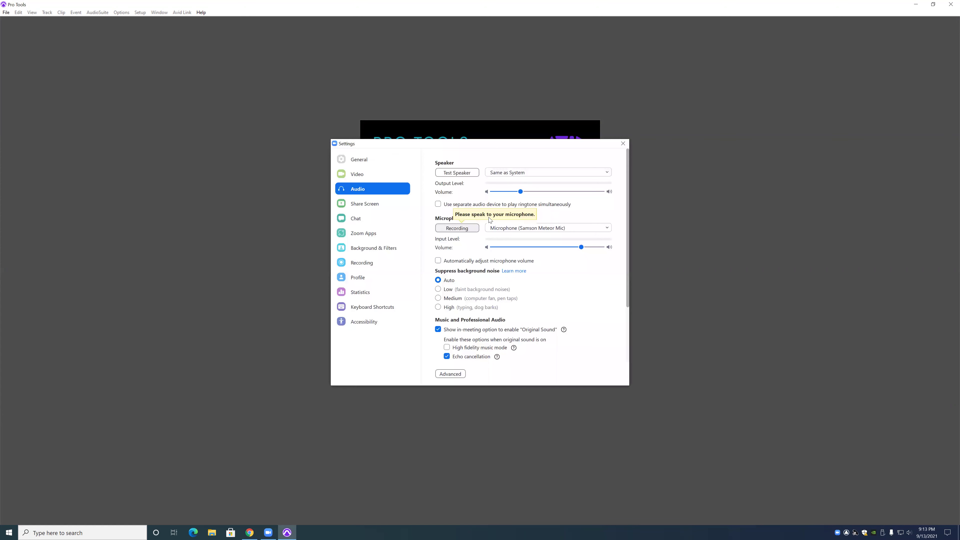
# Dismiss the Zoom audio Settings dialog both times it appears
pyautogui.click(622, 144)
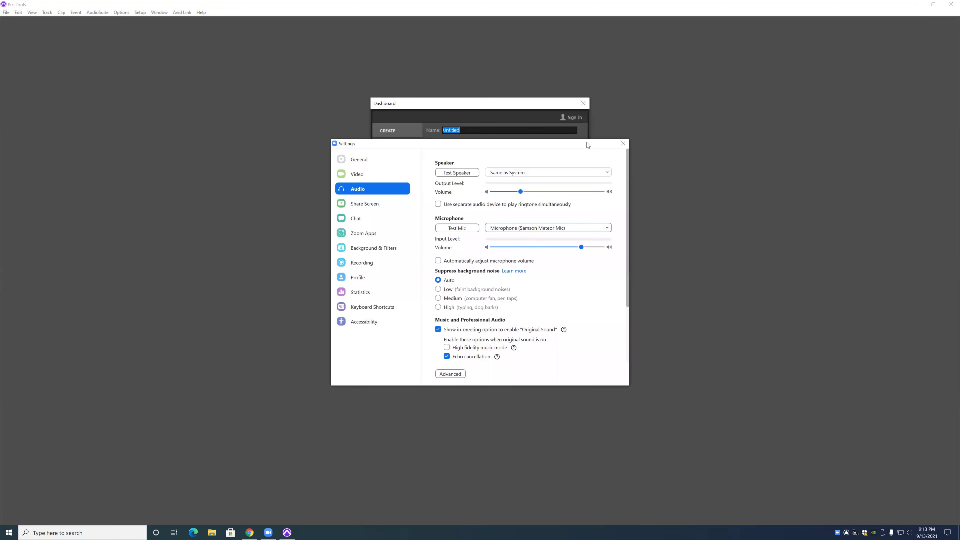
pyautogui.click(623, 145)
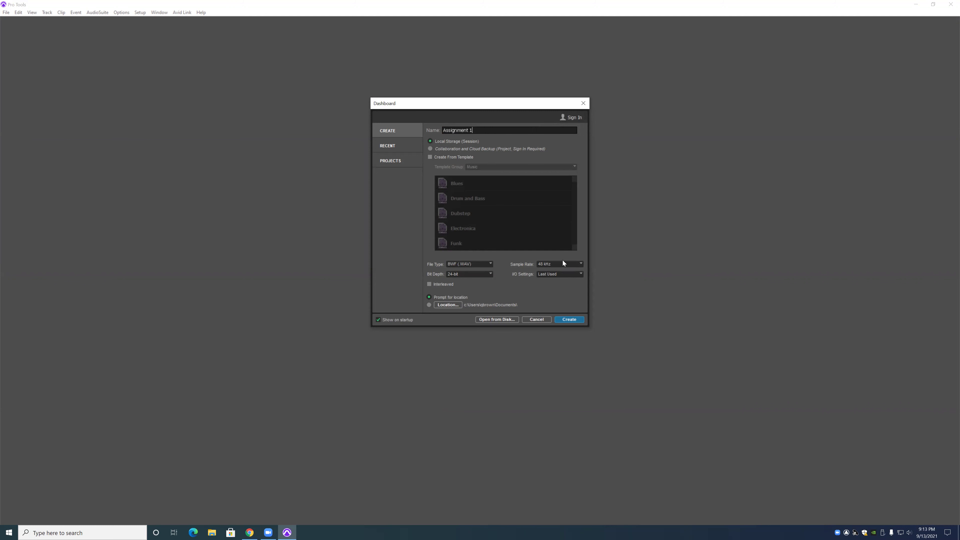
# Create the 48 kHz, 24-bit session 'Assignment 1' from the Dashboard
pyautogui.click(564, 320)
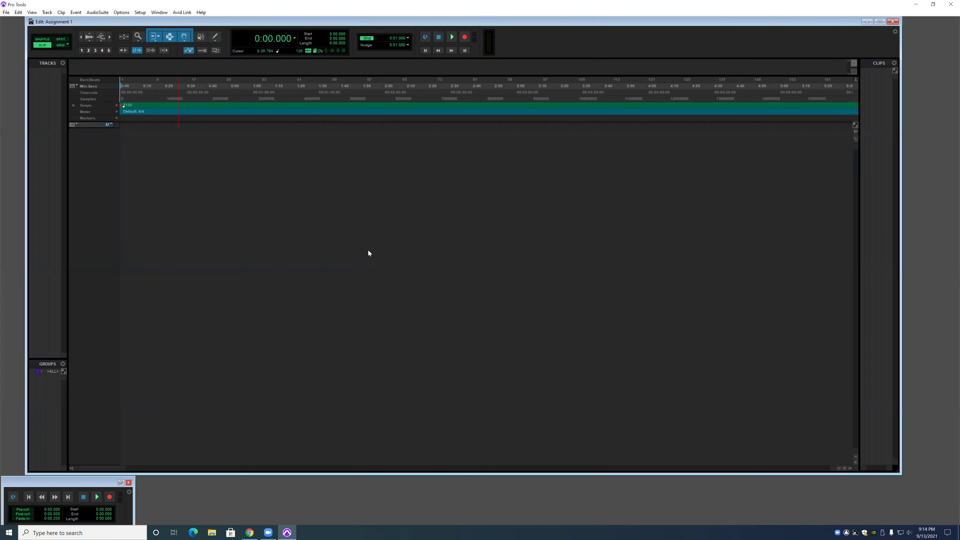
# Import Penguin_Cafe_Orchestra_Perpetuum_Mobile from Downloads, copied onto a new track at session start
pyautogui.hotkey('ctrl', 'shift', 'i')
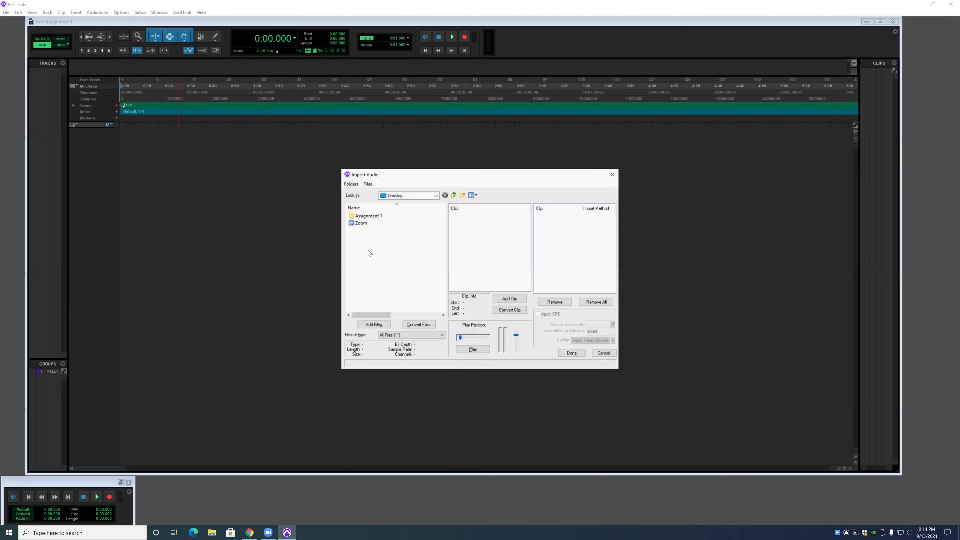
pyautogui.click(412, 196)
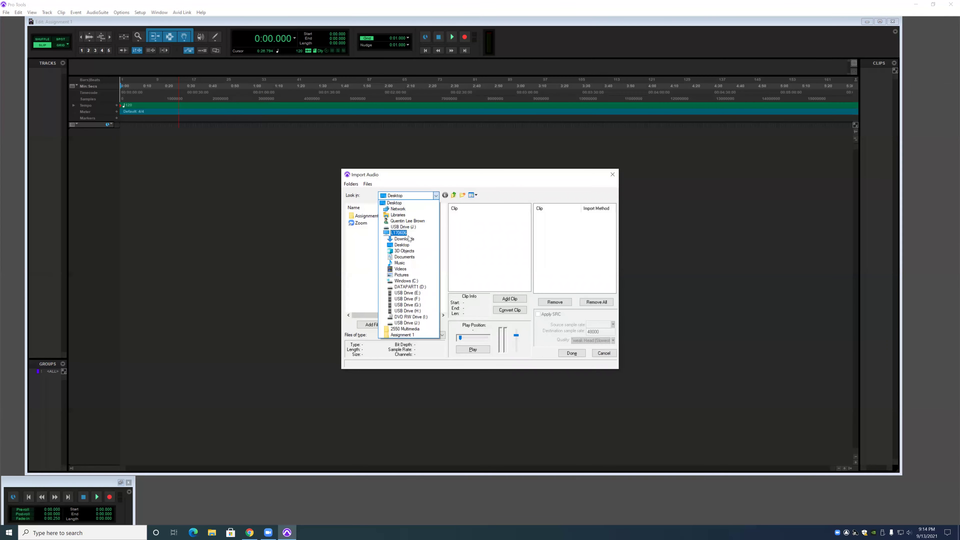
pyautogui.click(404, 238)
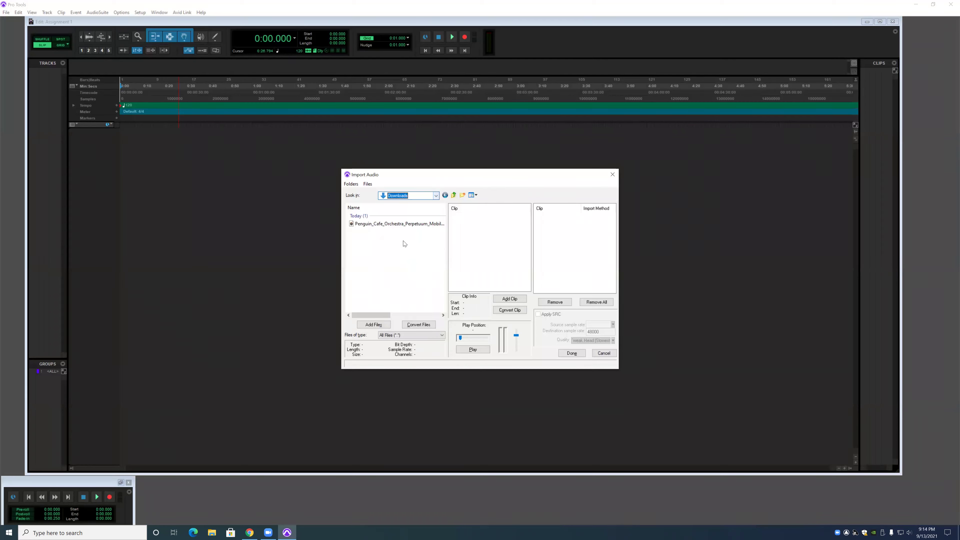
pyautogui.click(407, 224)
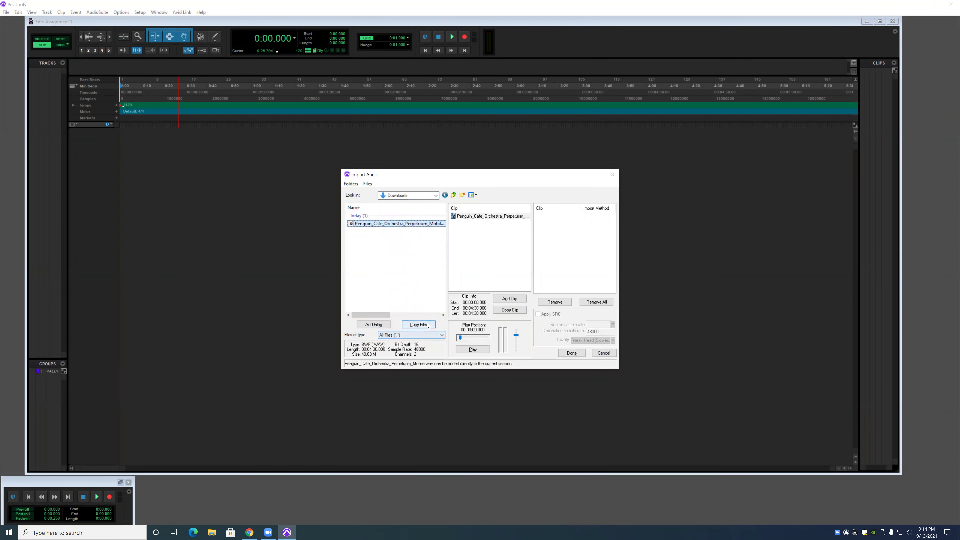
pyautogui.click(419, 325)
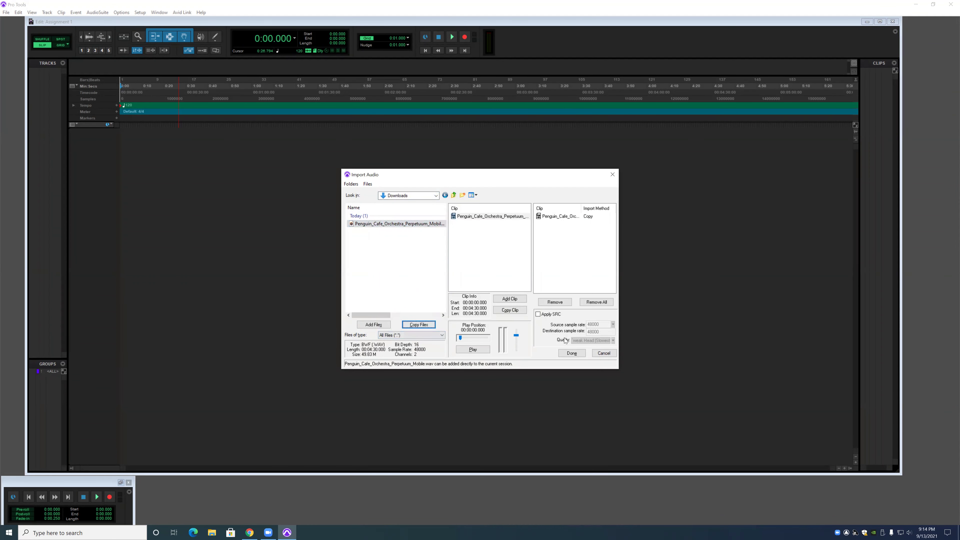
pyautogui.click(571, 353)
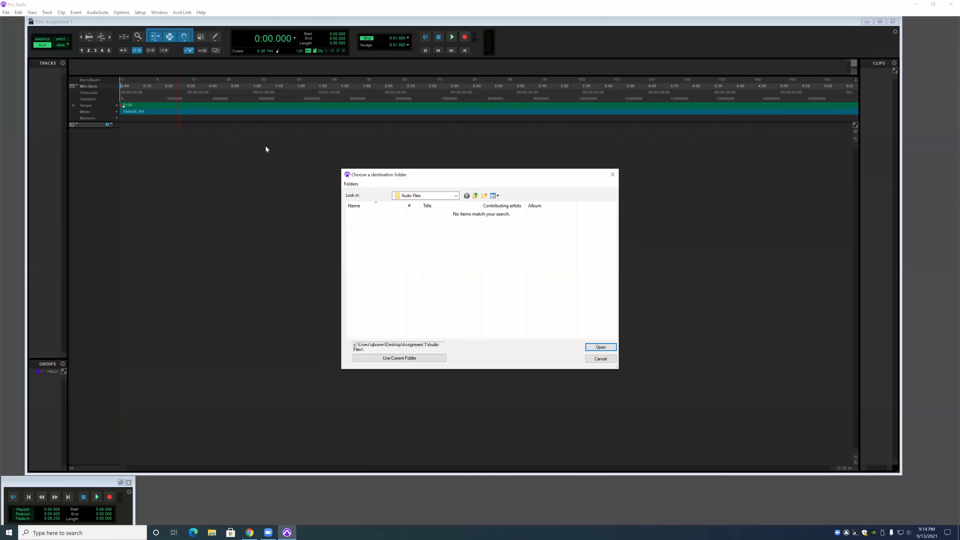
pyautogui.click(417, 357)
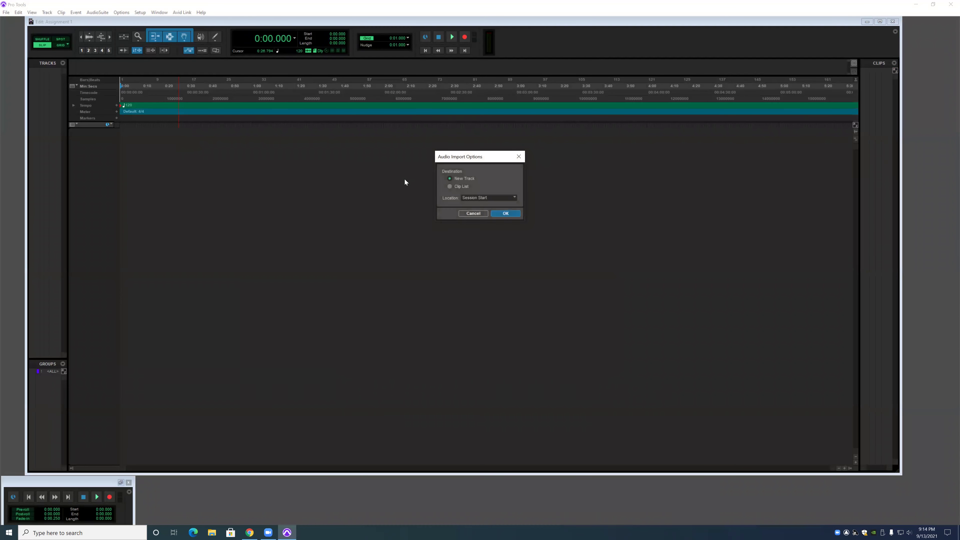
pyautogui.click(505, 213)
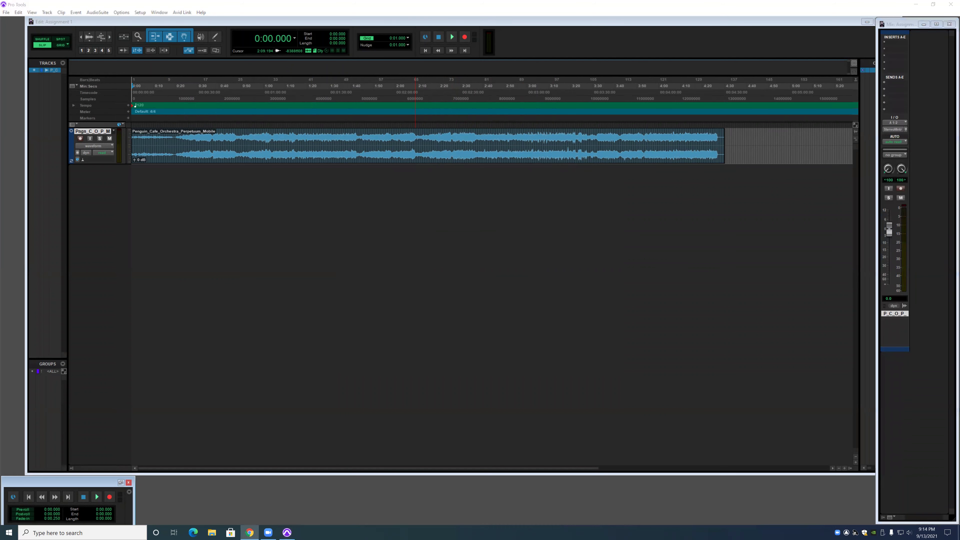
# Bring the Edit window back in front of the Mix window
pyautogui.click(342, 264)
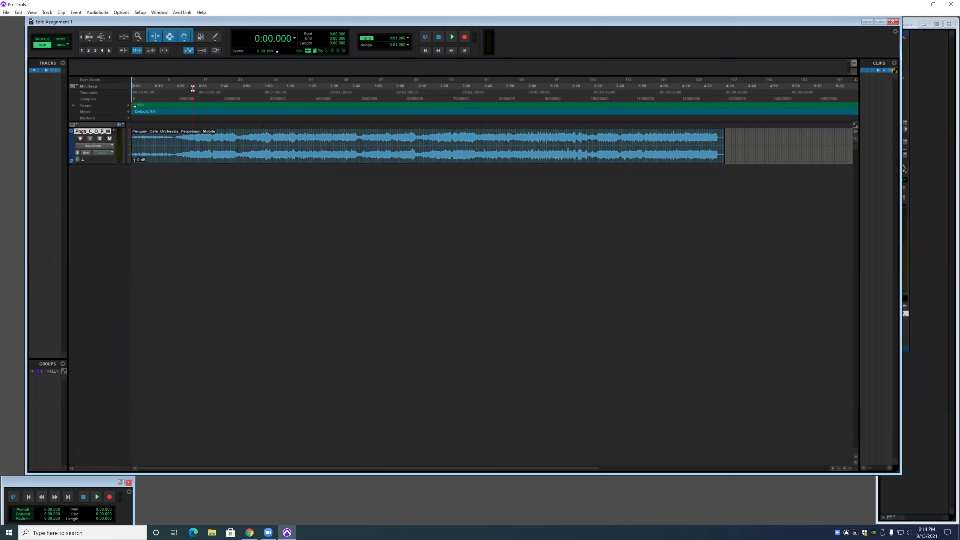
# Slide the clip later, then switch to Shuffle mode and move it back to the track start
pyautogui.moveTo(188, 156); pyautogui.dragTo(265, 162)
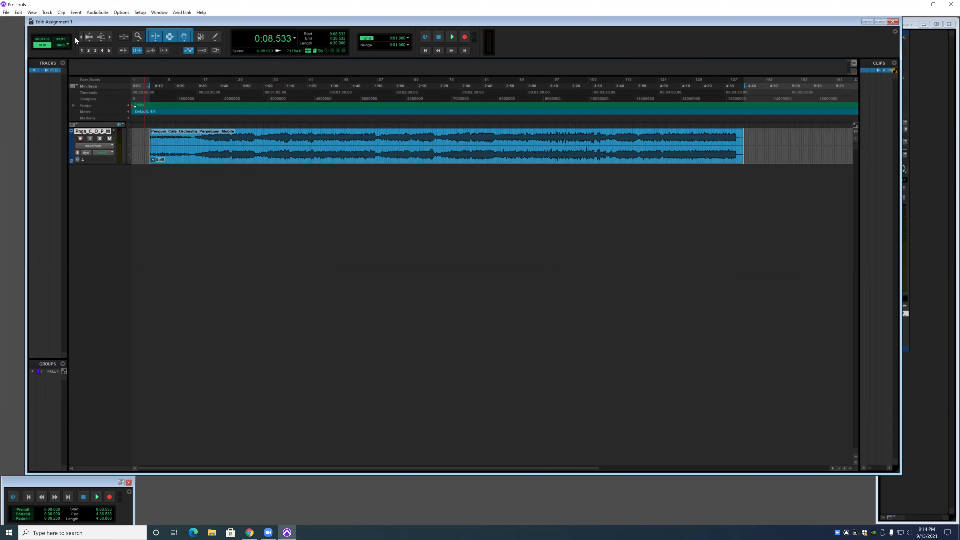
pyautogui.click(42, 39)
pyautogui.moveTo(281, 154); pyautogui.dragTo(139, 155)
# Delete the 1:21.749–2:49.301 range, undo it, and place an insertion point at 3:05.002
pyautogui.moveTo(311, 138); pyautogui.dragTo(503, 138)
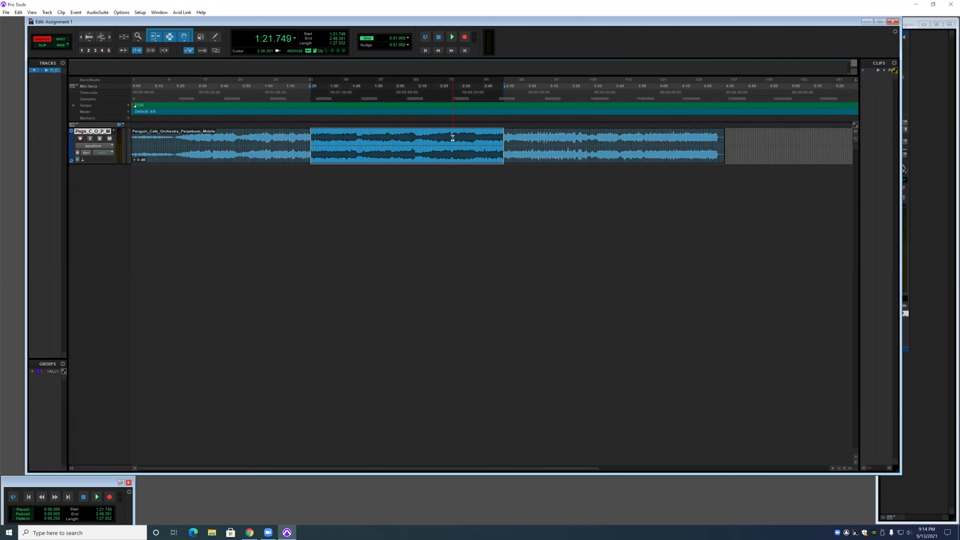
pyautogui.press('Delete')
pyautogui.hotkey('ctrl', 'z')
pyautogui.click(540, 152)
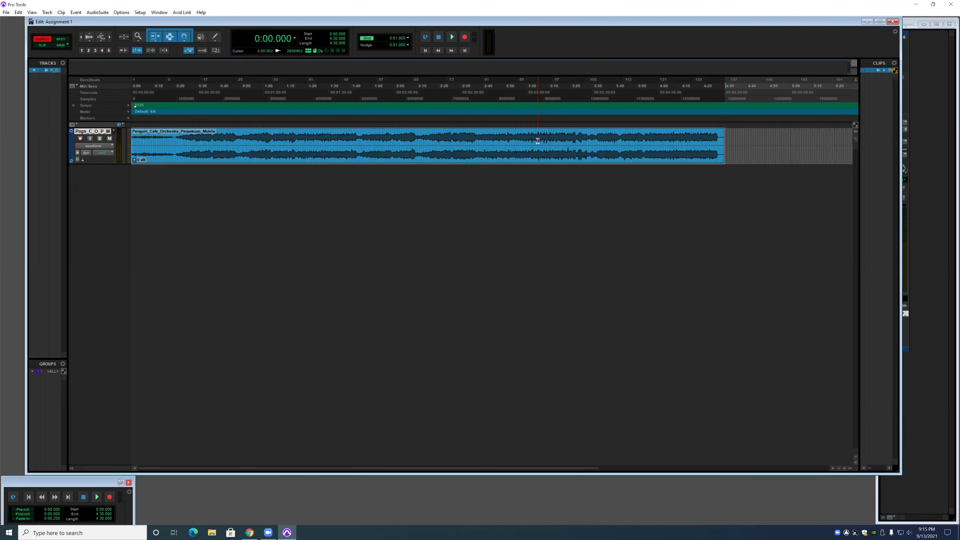
pyautogui.click(538, 141)
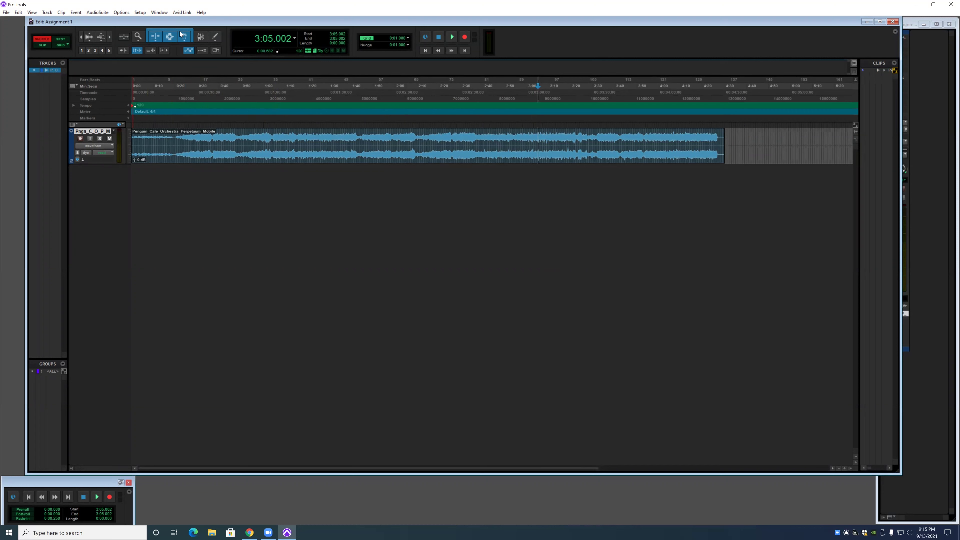
# In Slip mode, trial-move, select and trim the clip end, then return it to session start
pyautogui.click(48, 44)
pyautogui.moveTo(313, 161); pyautogui.dragTo(508, 135)
pyautogui.click(434, 133)
pyautogui.keyDown('shift'); pyautogui.click(394, 138); pyautogui.keyUp('shift')
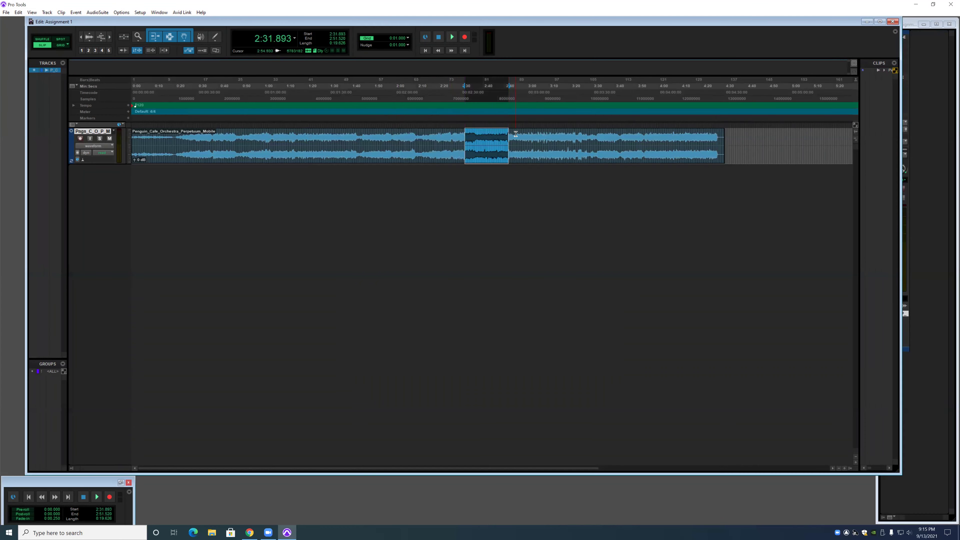
pyautogui.click(516, 135)
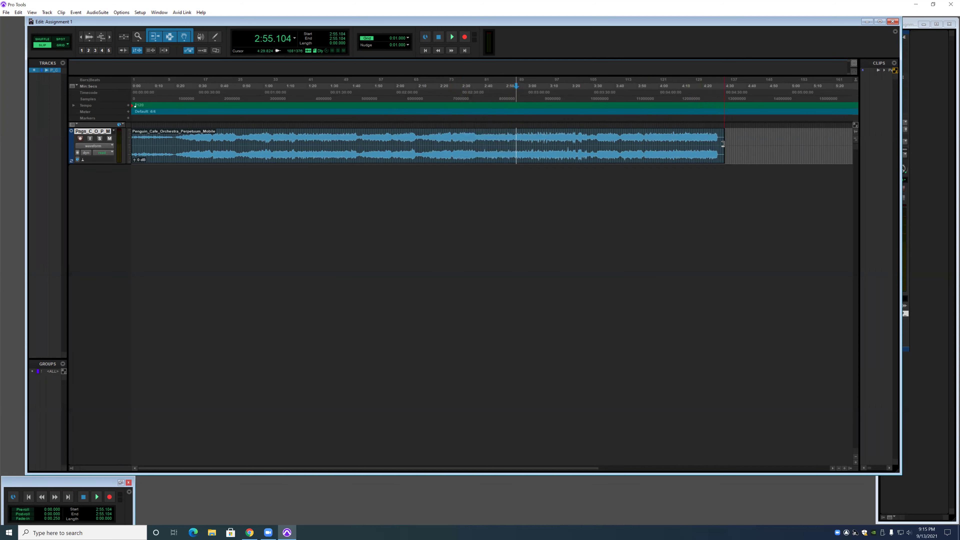
pyautogui.moveTo(722, 142)
pyautogui.mouseDown()
pyautogui.moveTo(568, 151)
pyautogui.moveTo(563, 159)
pyautogui.moveTo(546, 149)
pyautogui.moveTo(724, 144)
pyautogui.mouseUp()
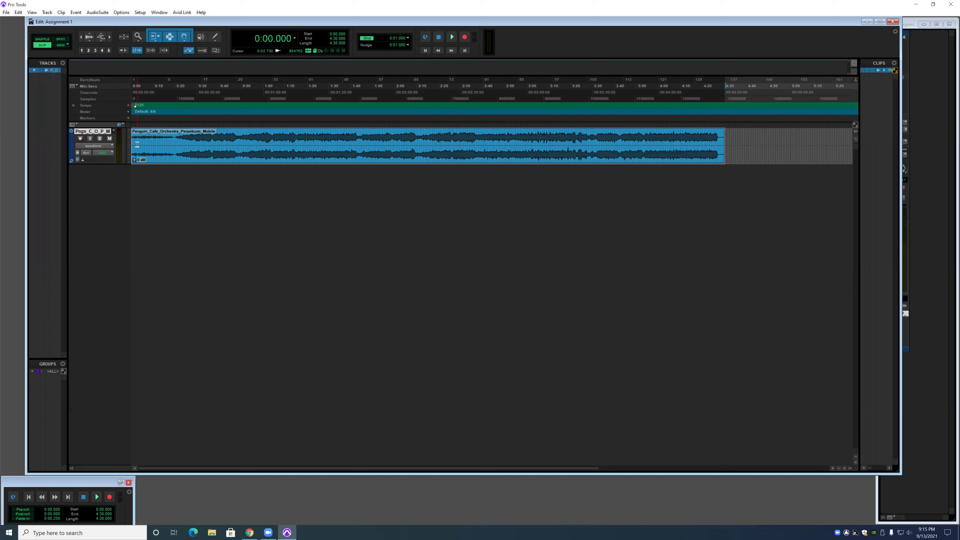
pyautogui.moveTo(138, 144); pyautogui.dragTo(180, 151)
# Add a fade-out over the last 29.5 seconds and a 24-second fade-in, then remove the fade-out
pyautogui.moveTo(725, 131); pyautogui.dragTo(682, 140)
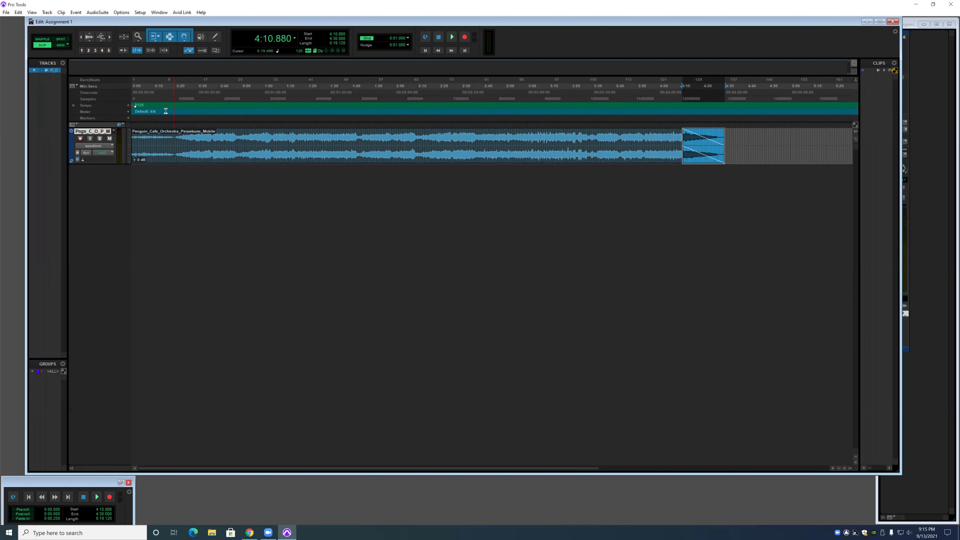
pyautogui.press('Return')
pyautogui.moveTo(148, 134); pyautogui.dragTo(185, 136)
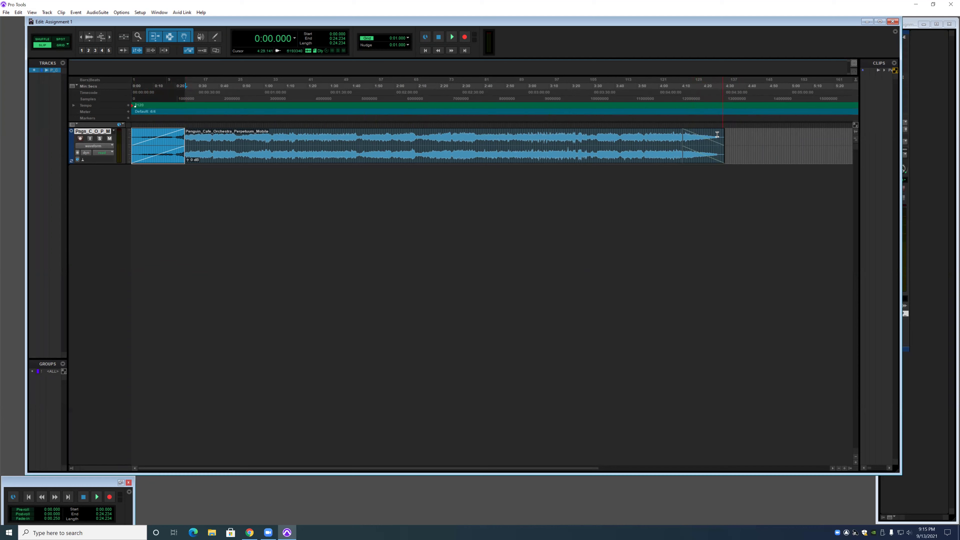
pyautogui.moveTo(684, 130); pyautogui.dragTo(725, 131)
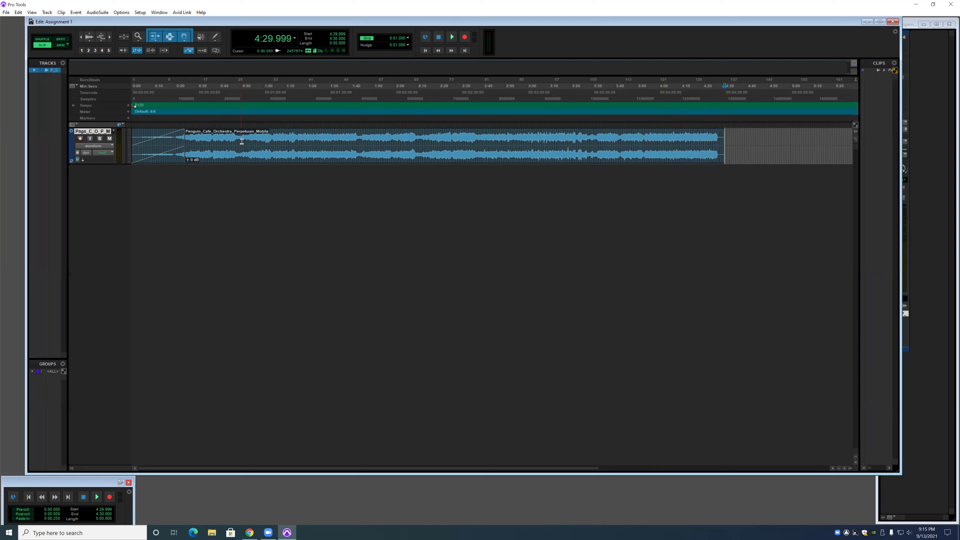
# Split the clip at 2:09.024 and create a crossfade across the split
pyautogui.click(414, 141)
pyautogui.hotkey('ctrl', 'e')
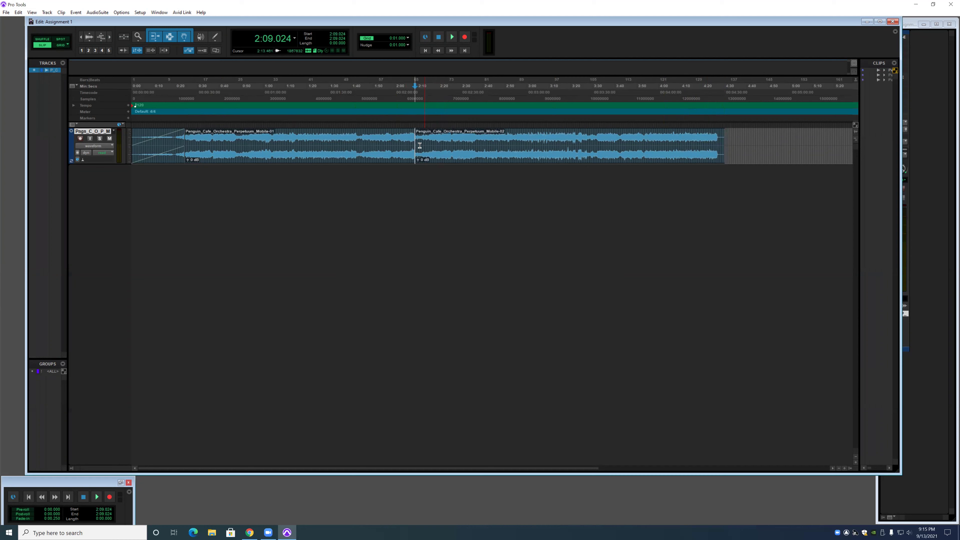
pyautogui.moveTo(415, 161); pyautogui.dragTo(389, 155)
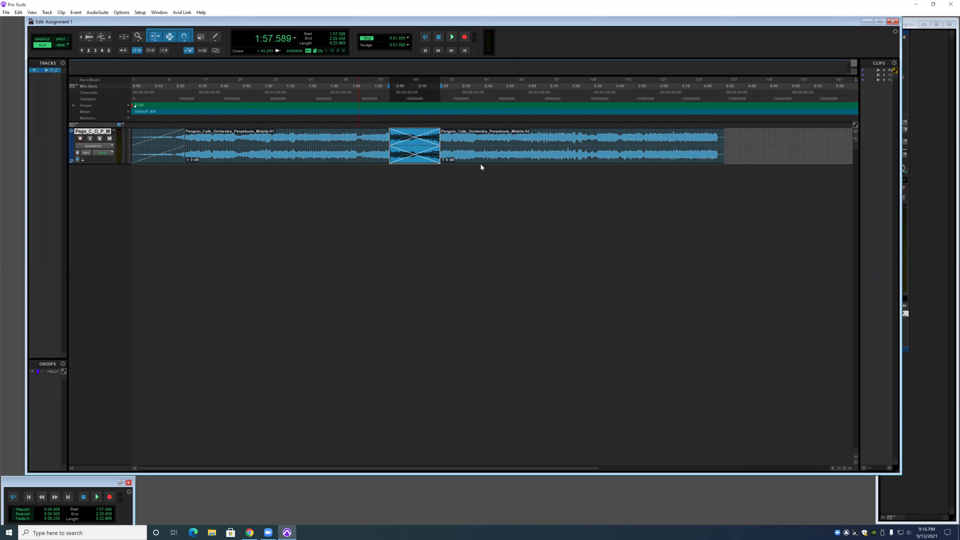
# Split the clip further at 3:24.458, 3:05.002 and 1:17.312
pyautogui.click(580, 144)
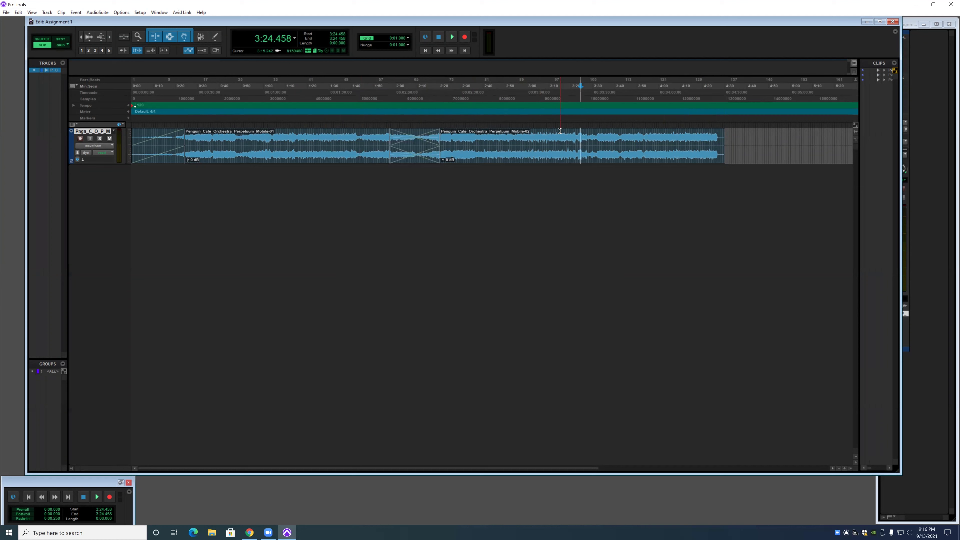
pyautogui.hotkey('ctrl', 'e')
pyautogui.click(537, 145)
pyautogui.hotkey('ctrl', 'e')
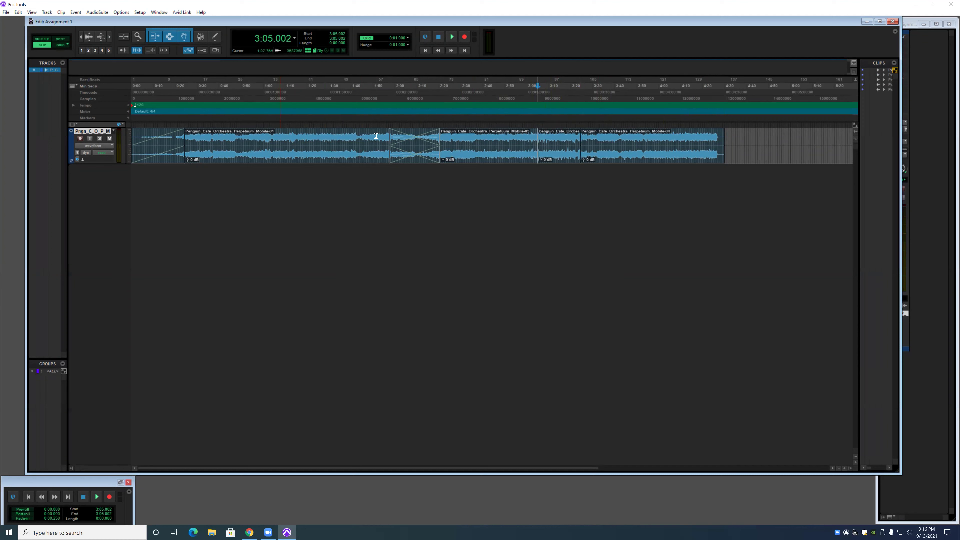
pyautogui.click(300, 140)
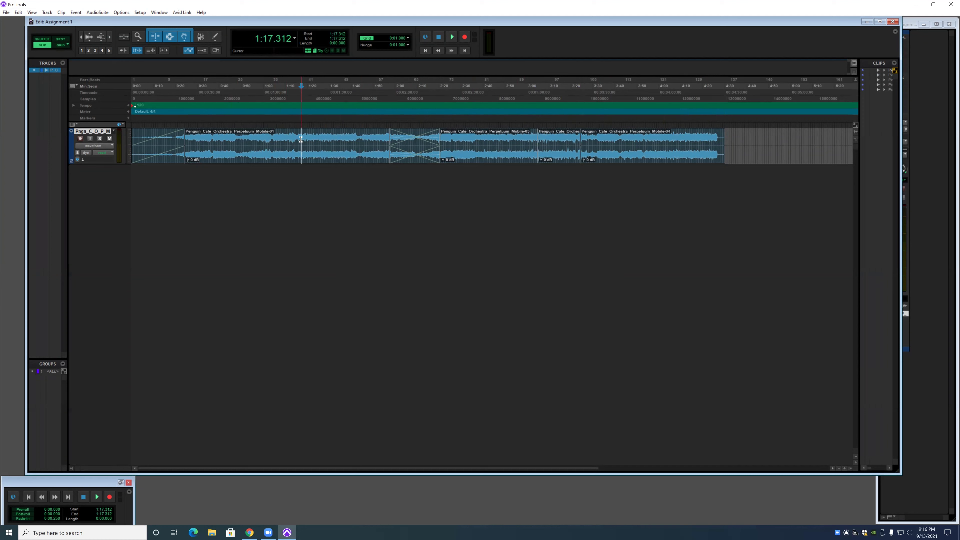
pyautogui.hotkey('ctrl', 'e')
# Undo all the splits to rejoin the clip, then set the edit point at 1:58.954
pyautogui.hotkey('ctrl', 'z')
pyautogui.hotkey('ctrl', 'z')
pyautogui.hotkey('ctrl', 'z')
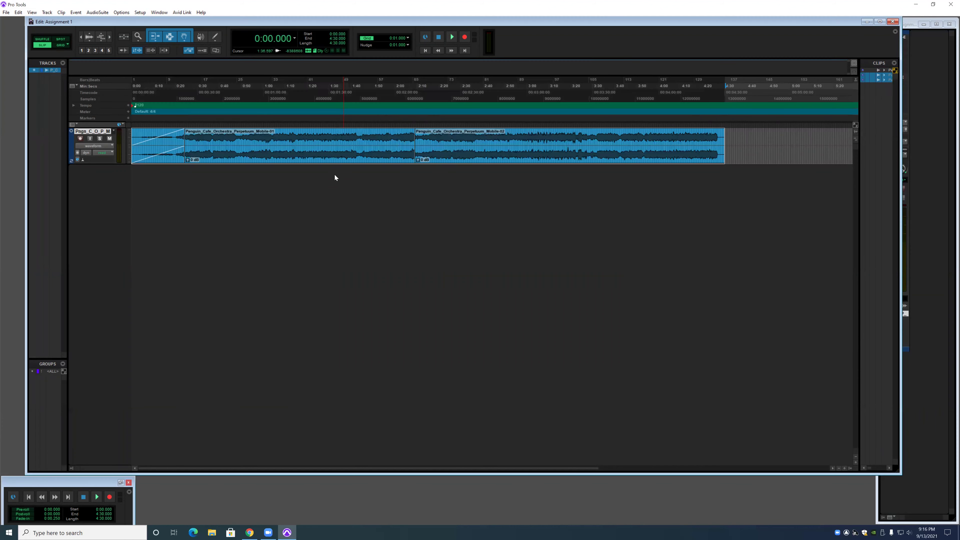
pyautogui.hotkey('ctrl', 'z')
pyautogui.hotkey('ctrl', 'z')
pyautogui.hotkey('ctrl', 'z')
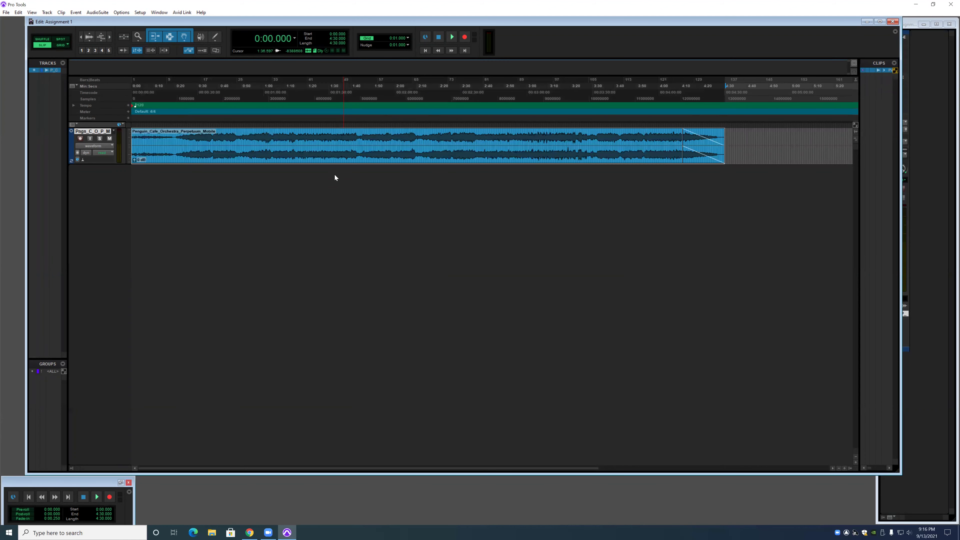
pyautogui.hotkey('ctrl', 'z')
pyautogui.click(393, 149)
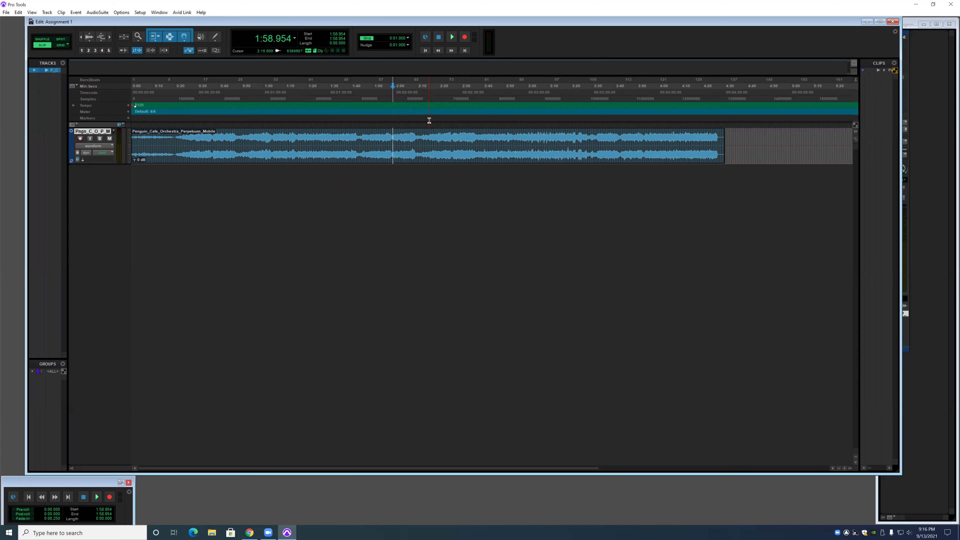
# Step the timeline zoom in and out, ending with the 4:30 clip spanning the full track width
pyautogui.hotkey('ctrl', ']')
pyautogui.hotkey('ctrl', ']')
pyautogui.hotkey('ctrl', ']')
pyautogui.hotkey('ctrl', ']')
pyautogui.hotkey('ctrl', ']')
pyautogui.hotkey('ctrl', '[')
pyautogui.hotkey('ctrl', '[')
pyautogui.hotkey('ctrl', '[')
pyautogui.hotkey('ctrl', '[')
pyautogui.hotkey('ctrl', '[')
pyautogui.hotkey('ctrl', '[')
pyautogui.hotkey('ctrl', '[')
pyautogui.hotkey('ctrl', ']')
pyautogui.hotkey('ctrl', ']')
pyautogui.hotkey('ctrl', ']')
pyautogui.hotkey('ctrl', '[')
pyautogui.hotkey('ctrl', '[')
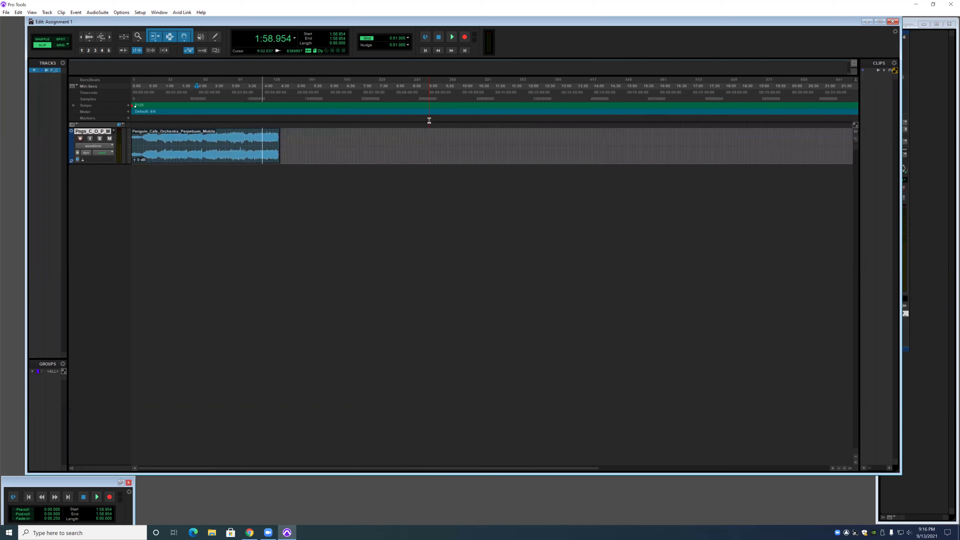
pyautogui.hotkey('ctrl', '[')
pyautogui.hotkey('ctrl', ']')
pyautogui.hotkey('ctrl', '[')
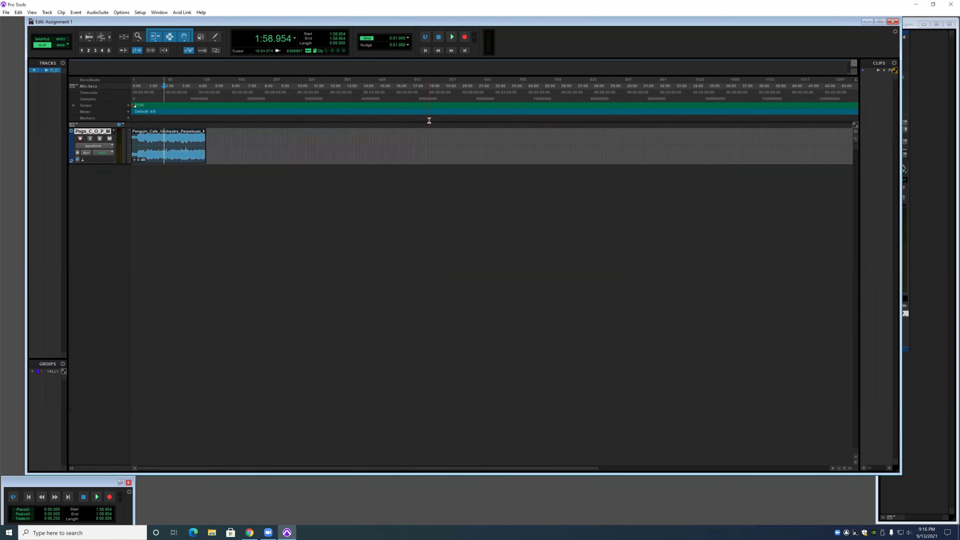
pyautogui.hotkey('ctrl', ']')
pyautogui.hotkey('ctrl', ']')
pyautogui.hotkey('ctrl', ']')
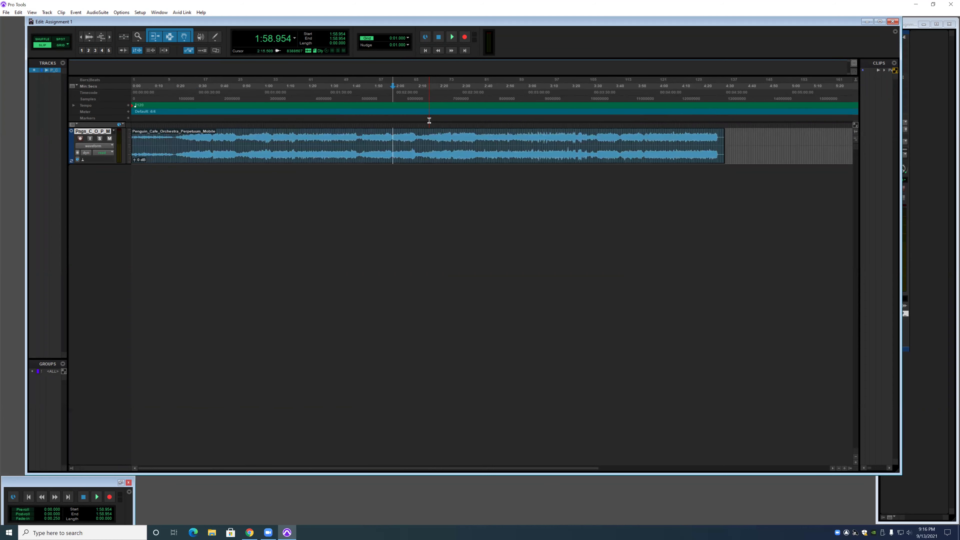
pyautogui.hotkey('ctrl', ']')
pyautogui.hotkey('ctrl', '[')
pyautogui.hotkey('ctrl', '[')
pyautogui.hotkey('ctrl', '[')
pyautogui.hotkey('ctrl', '[')
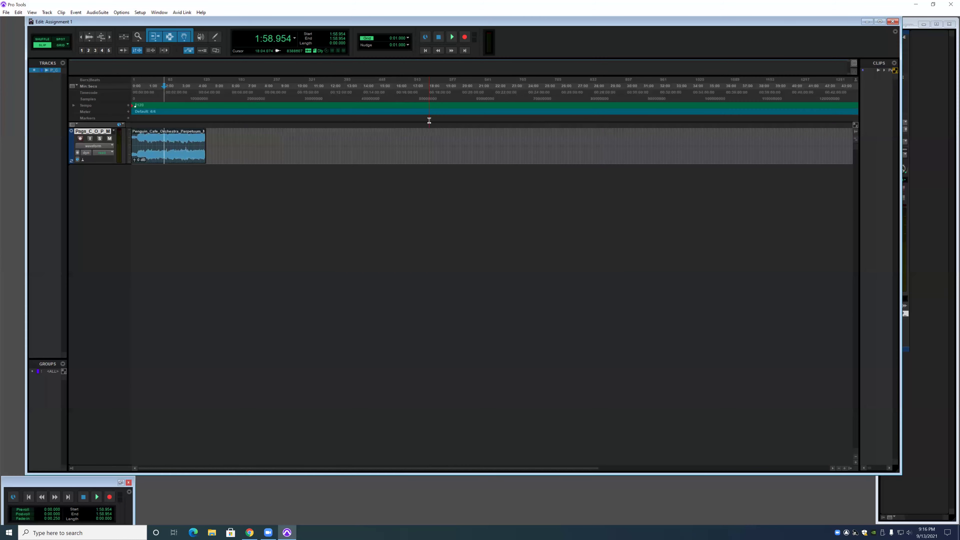
pyautogui.hotkey('alt', 'a')
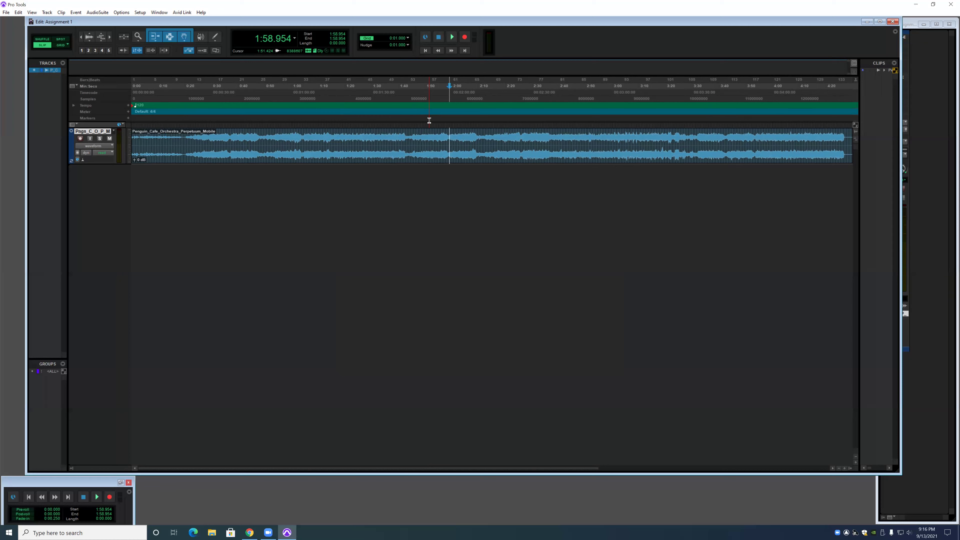
# Bounce the selected clip to a 24-bit, 48 kHz WAV 'Assignment 1' in the Assignment 1 folder
pyautogui.click(410, 151)
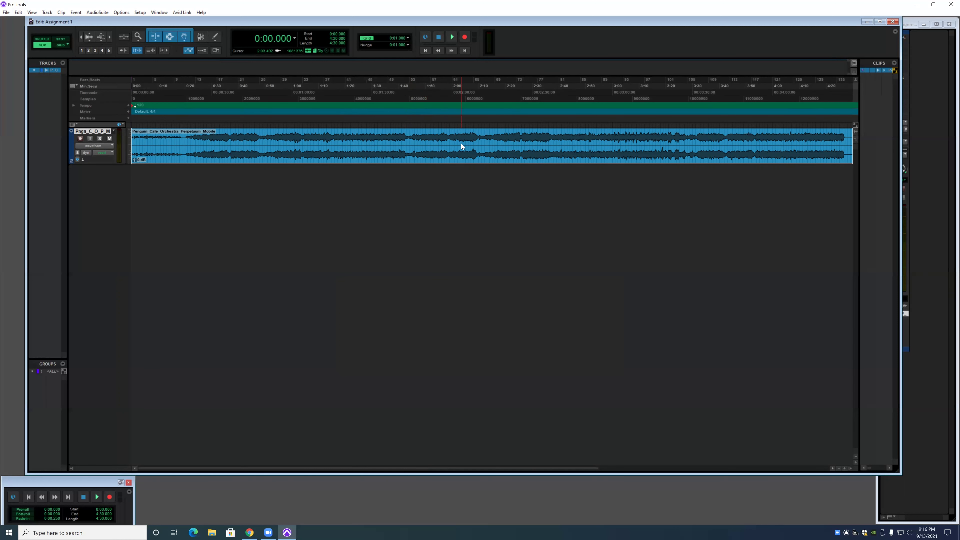
pyautogui.hotkey('ctrl', 'alt', 'b')
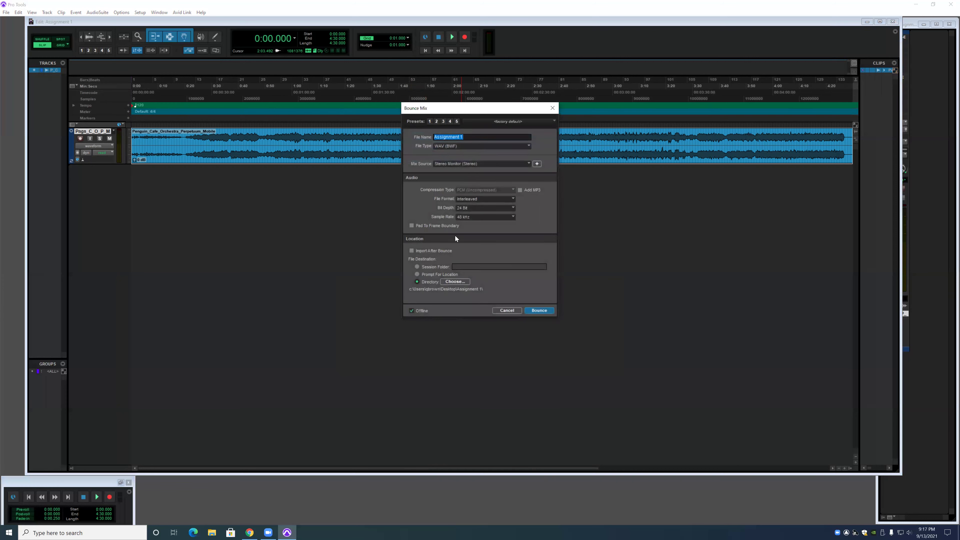
pyautogui.click(458, 281)
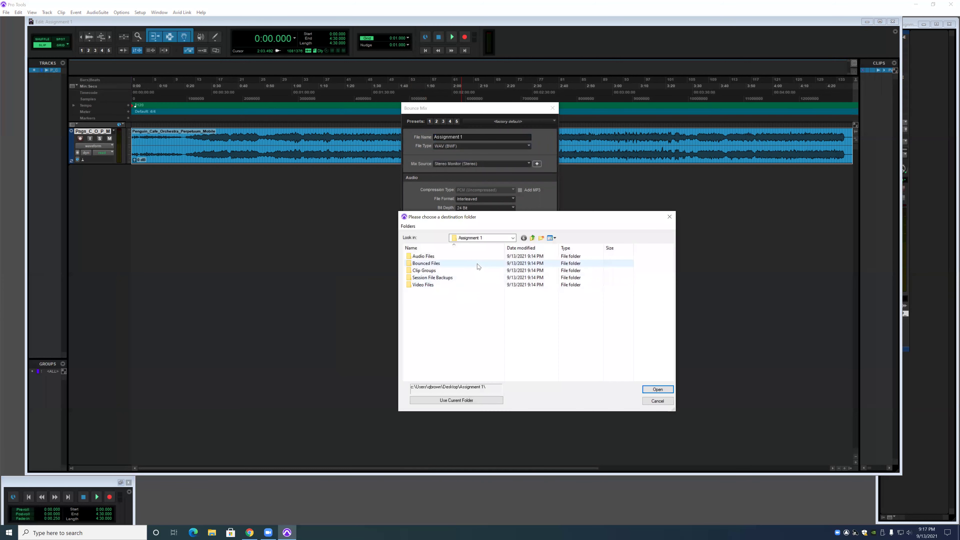
pyautogui.click(478, 239)
pyautogui.click(605, 337)
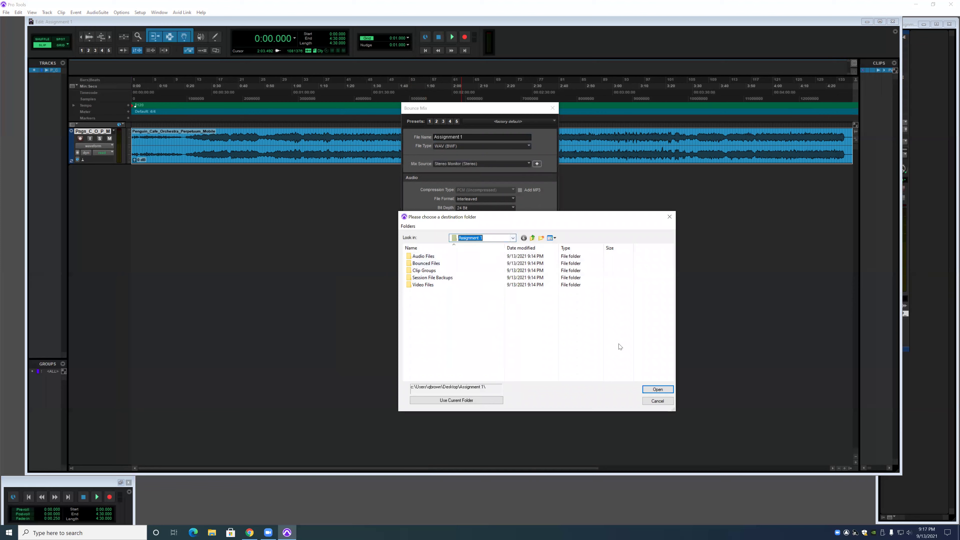
pyautogui.click(667, 389)
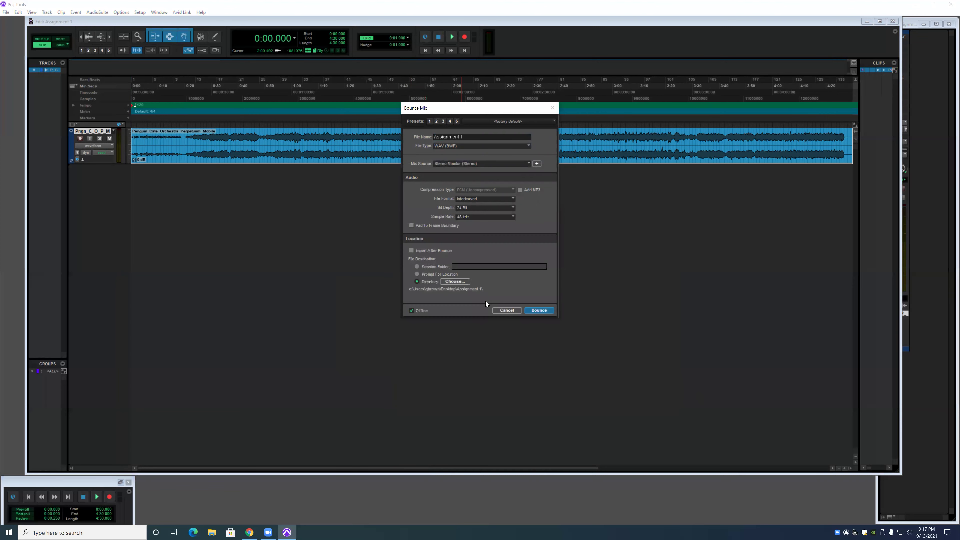
pyautogui.click(540, 310)
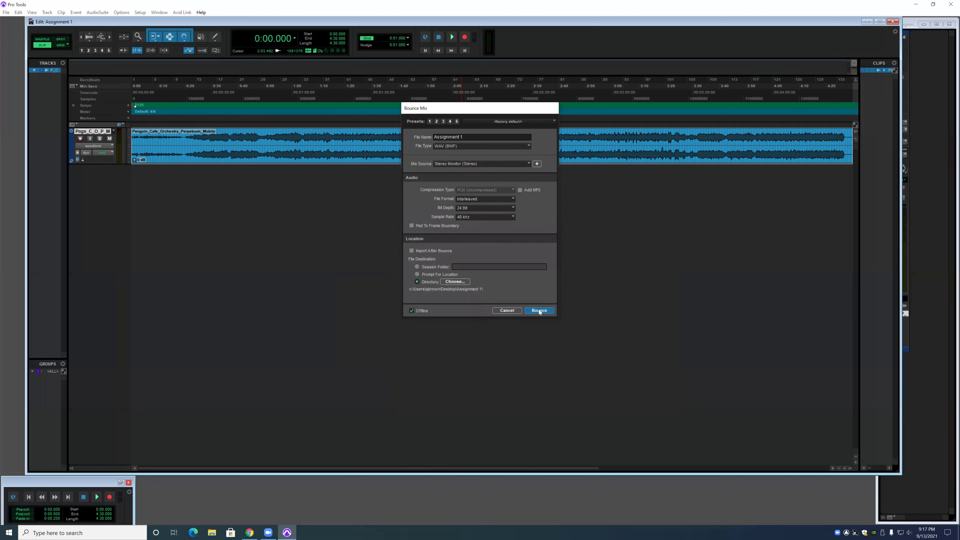